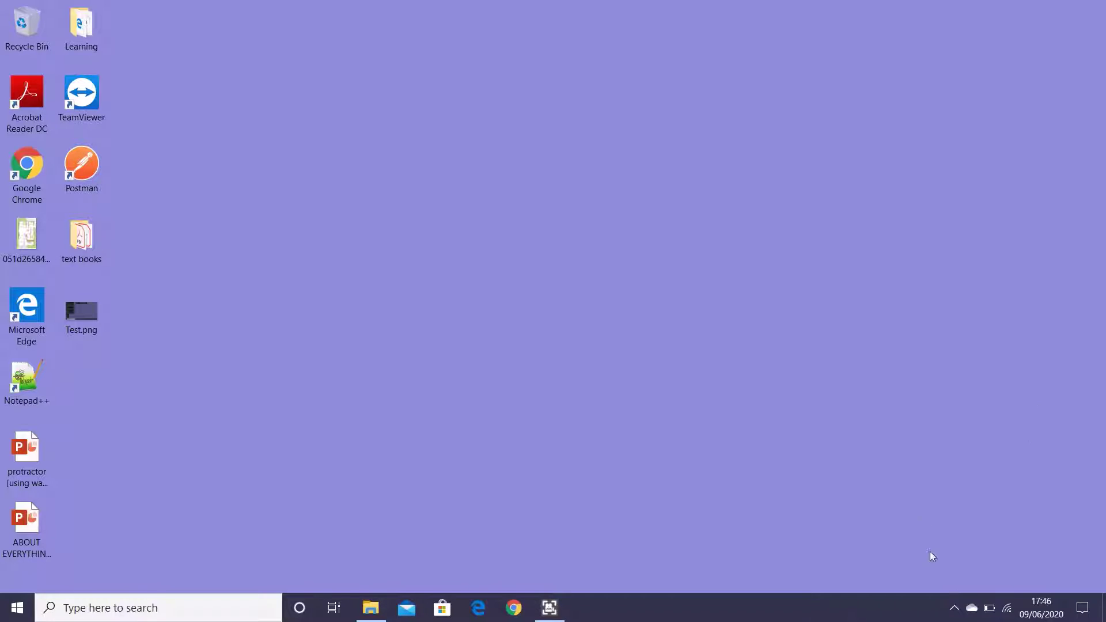
Launch Chrome and open Settings at the Privacy and security section
left_click(513, 608)
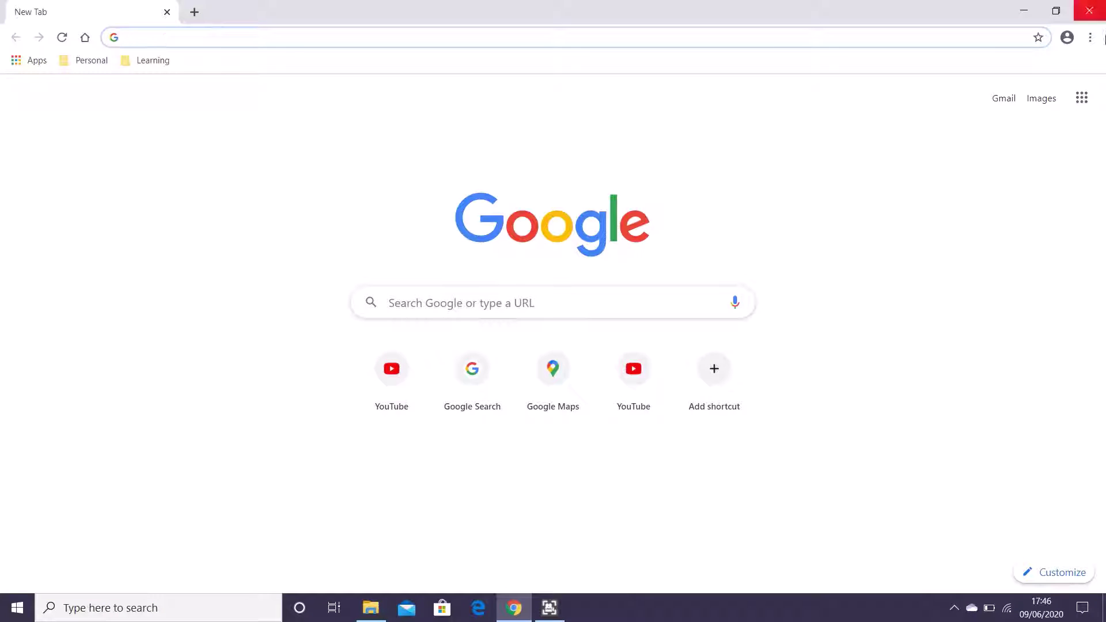
left_click(1090, 38)
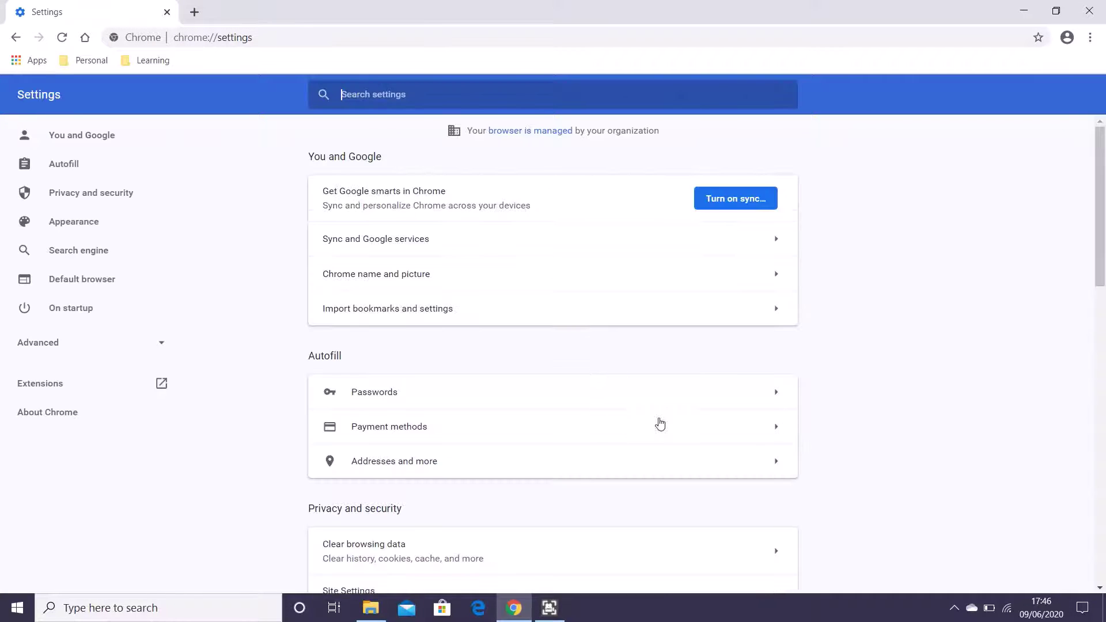
scroll(550, 432, "down", 4)
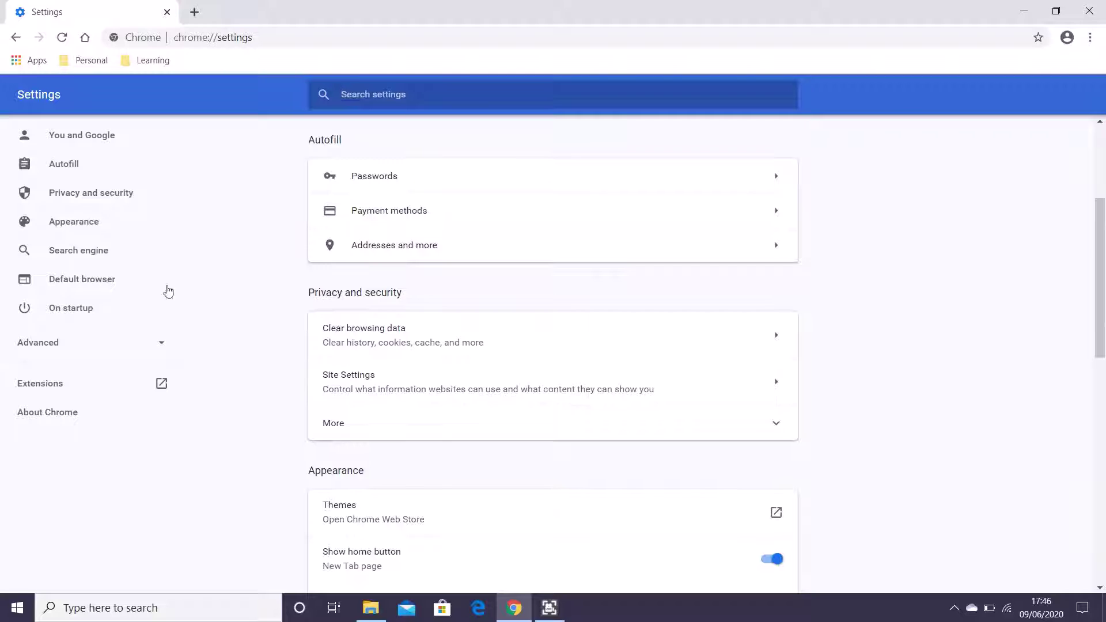
left_click(86, 195)
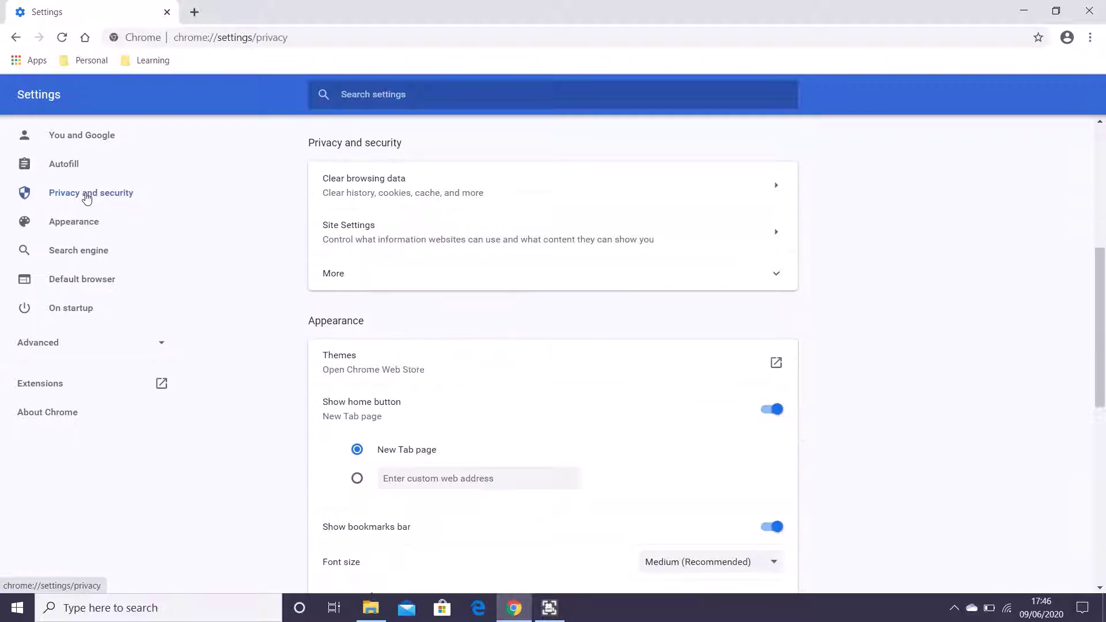
Open Site Settings and browse its permissions list, ending back near Cookies
left_click(348, 231)
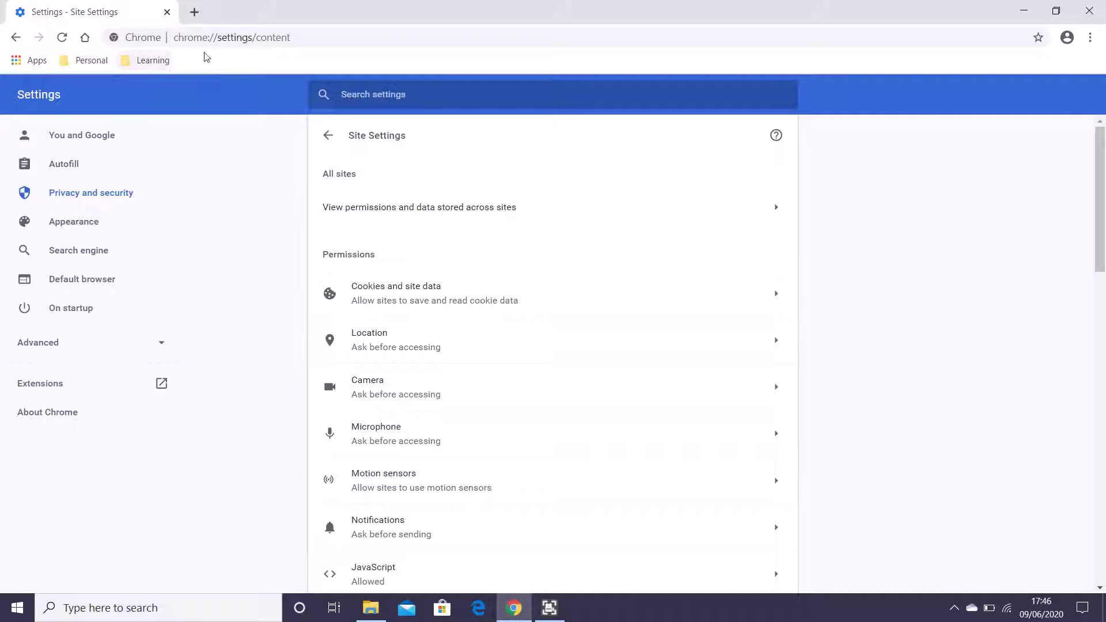
scroll(494, 398, "down", 3)
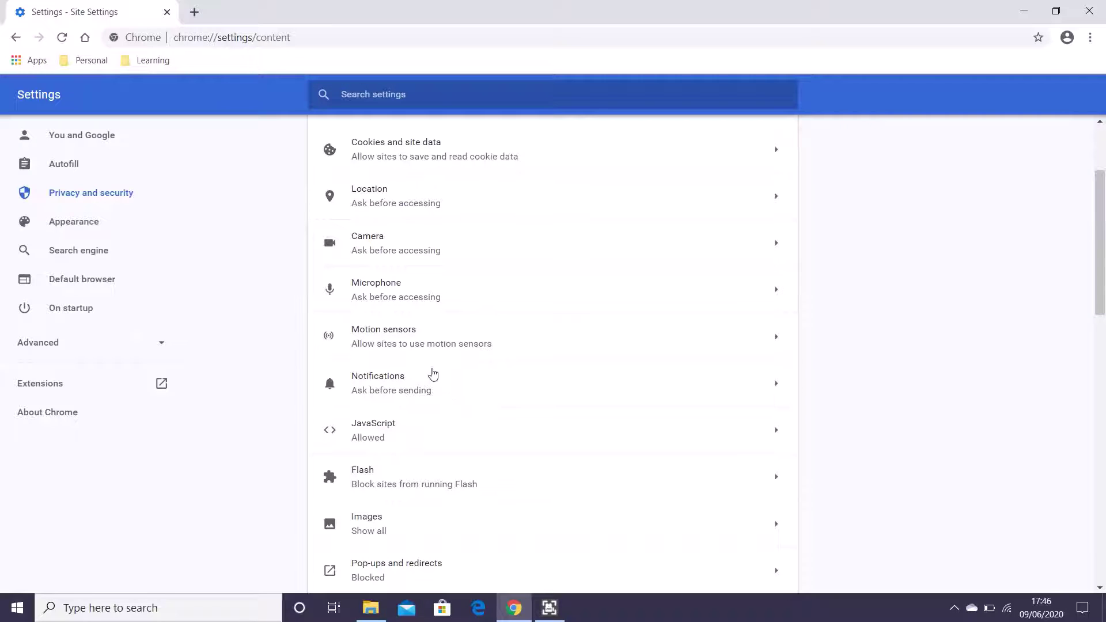
scroll(544, 388, "down", 1)
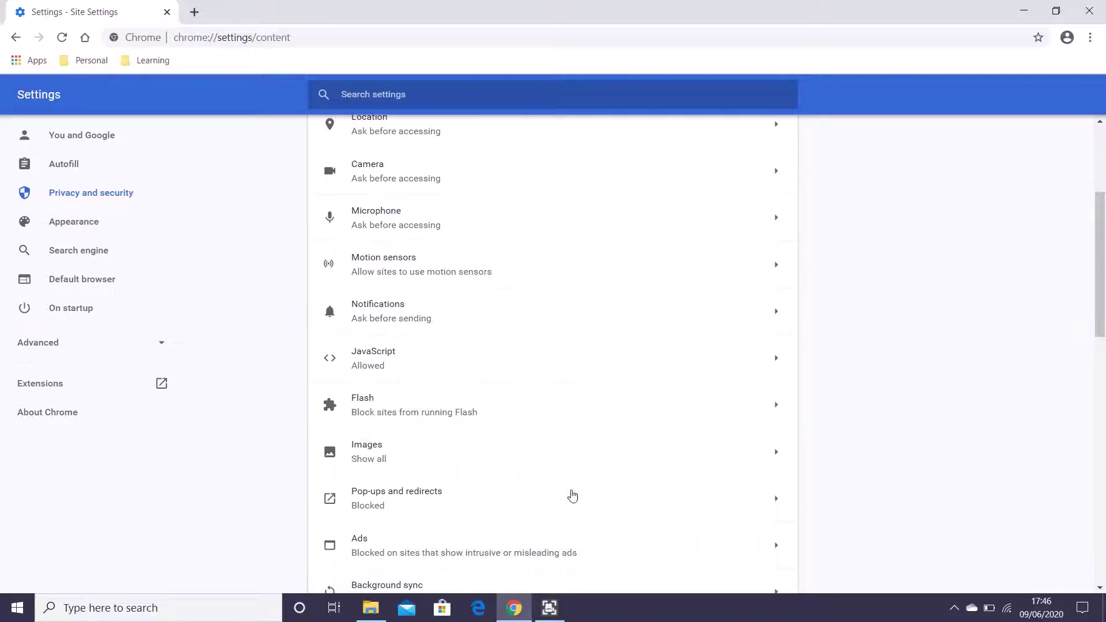
scroll(594, 423, "down", 1)
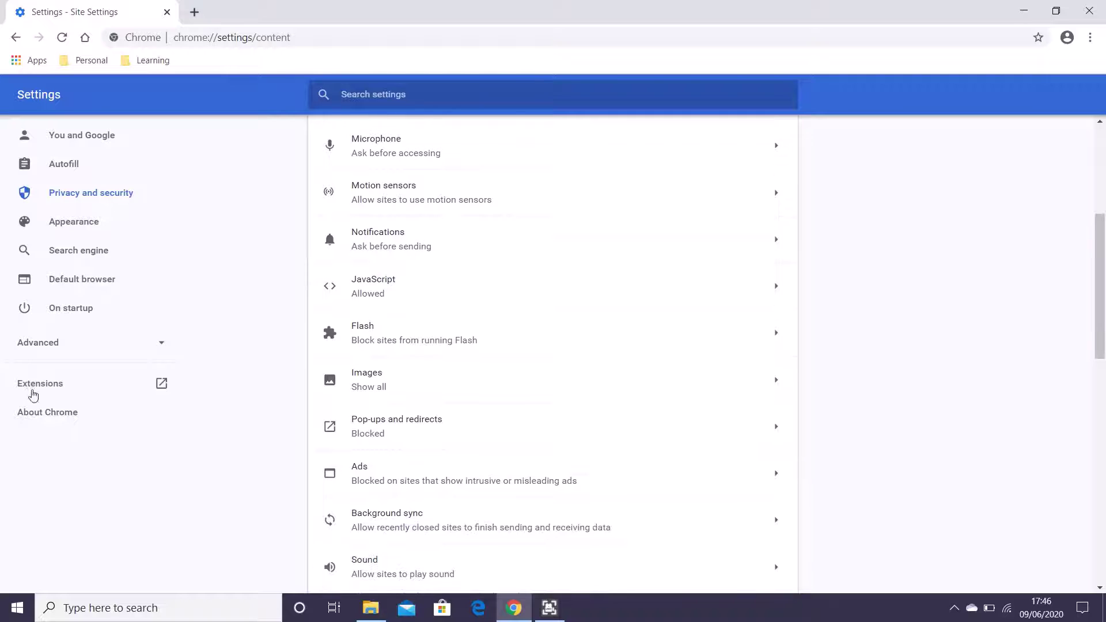
scroll(591, 493, "down", 2)
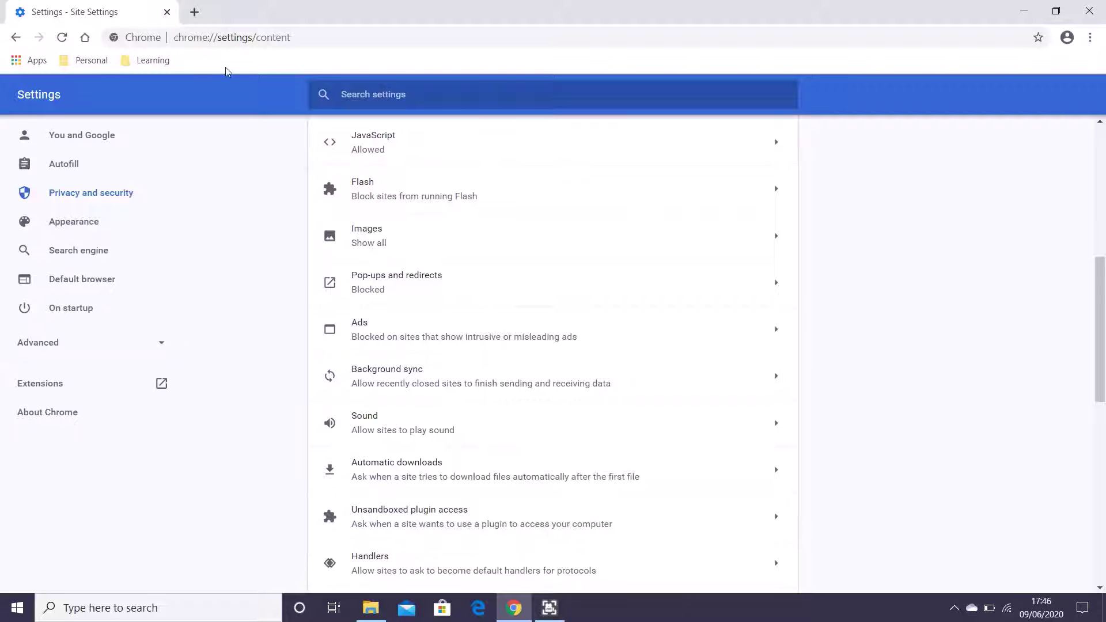
scroll(587, 403, "up", 5)
scroll(621, 376, "down", 8)
scroll(621, 375, "up", 7)
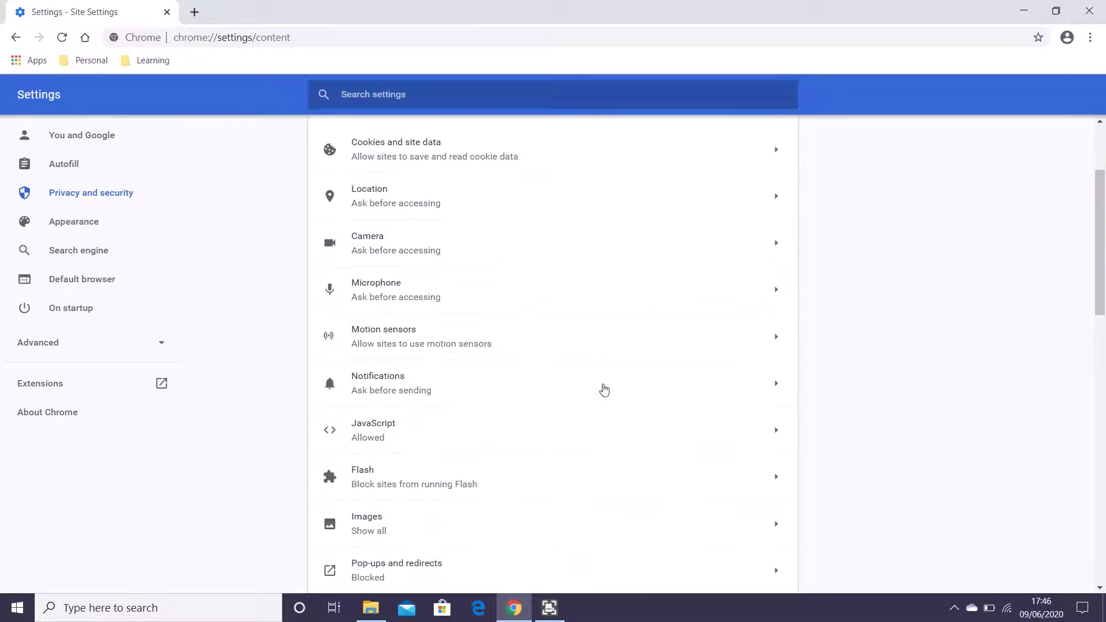
left_click(384, 239)
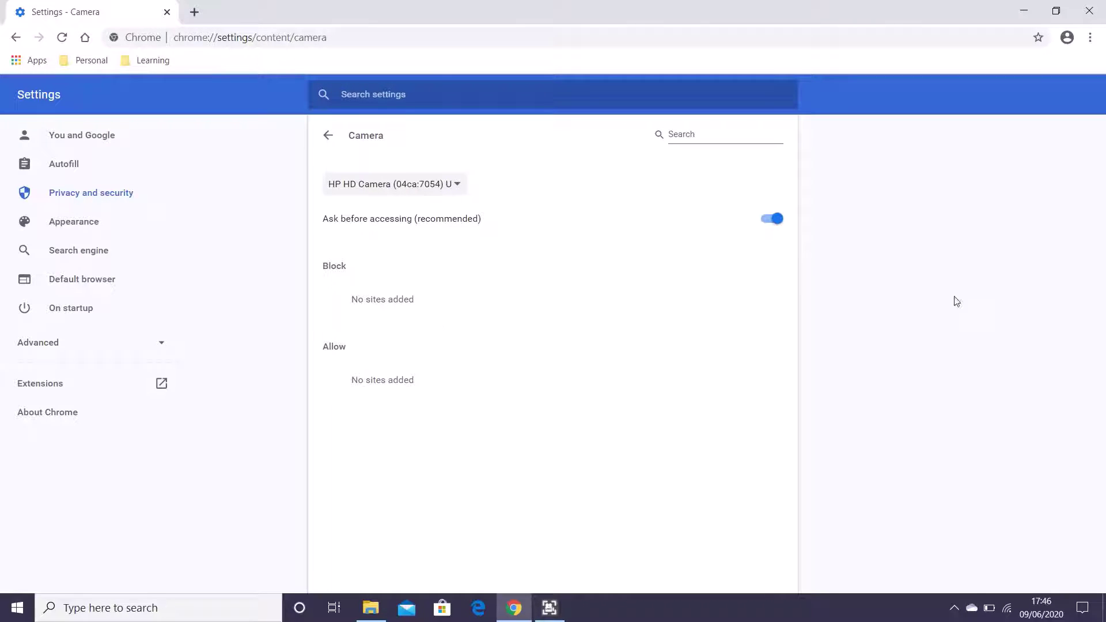
left_click(772, 220)
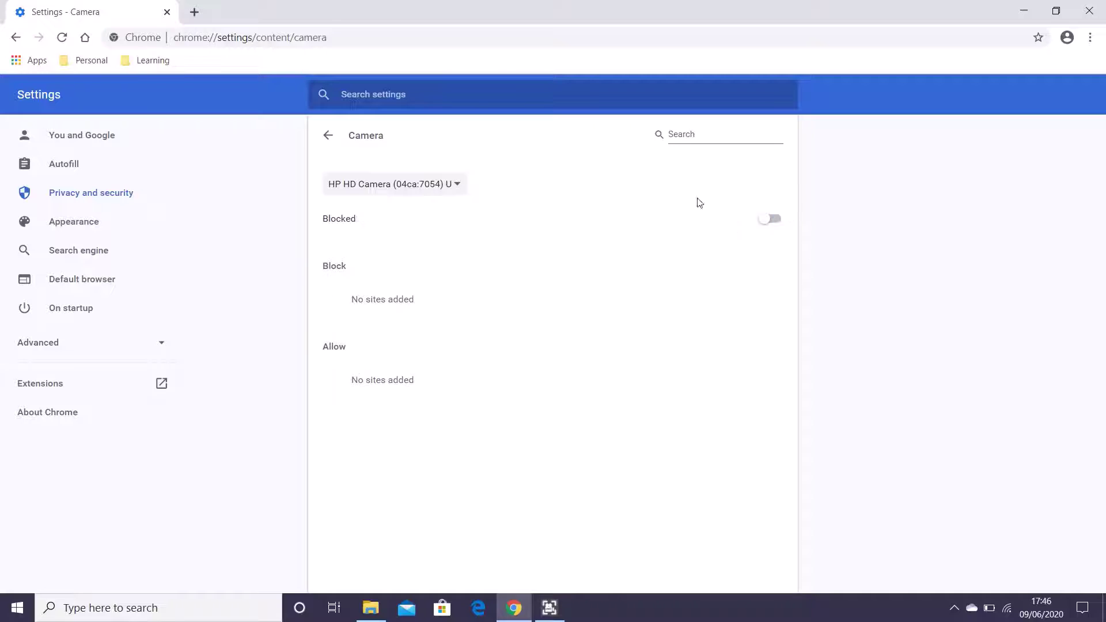
left_click(766, 220)
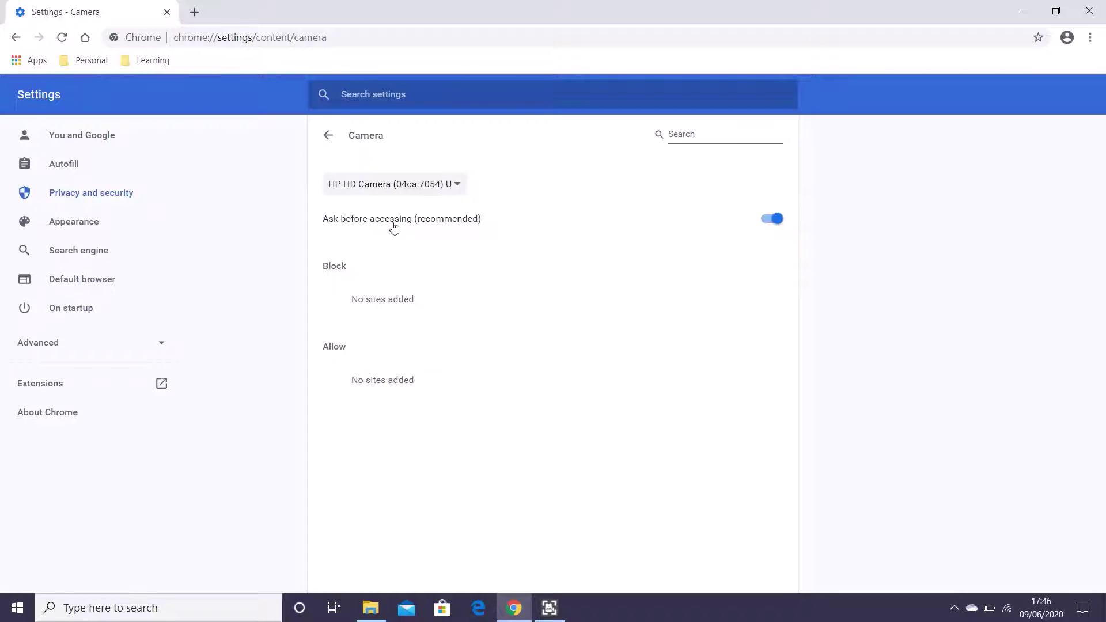
left_click(16, 38)
scroll(353, 363, "down", 3)
left_click(436, 287)
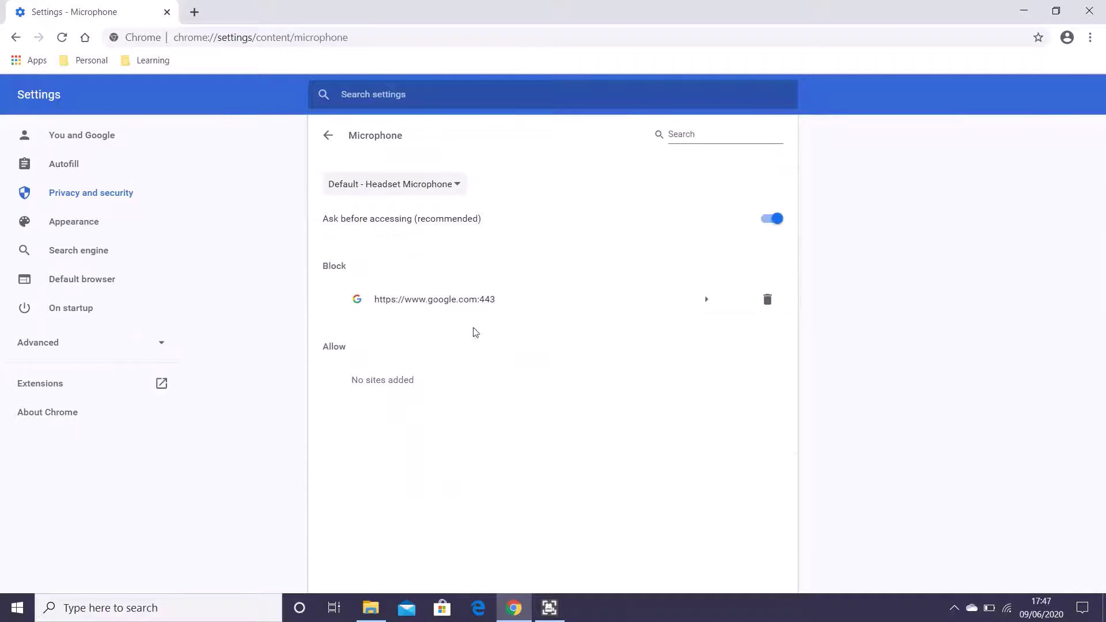
left_click(777, 221)
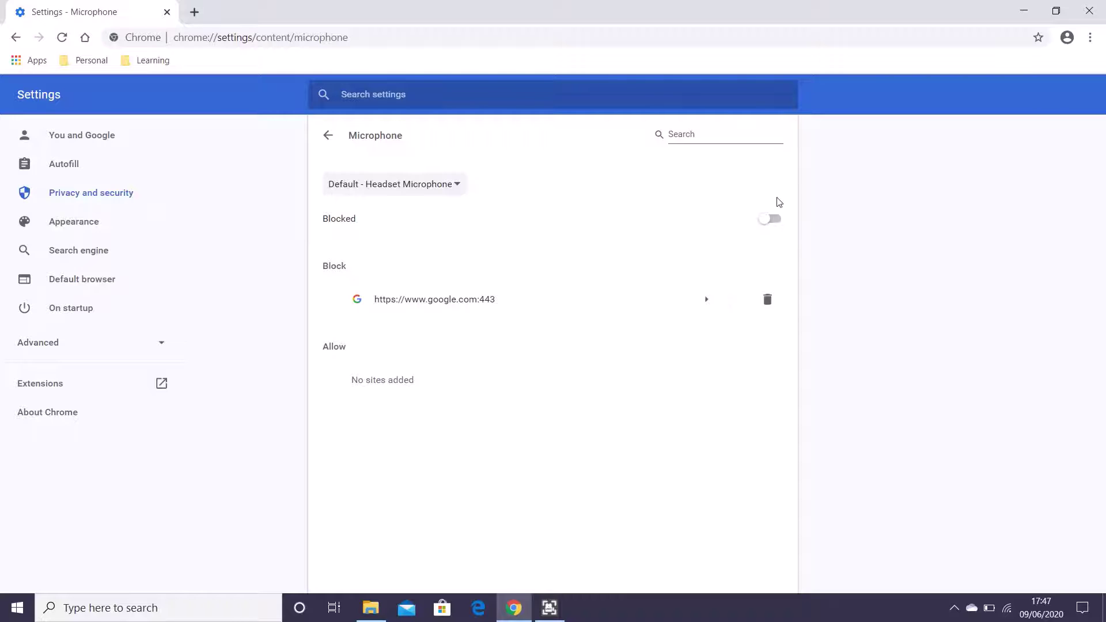
left_click(770, 221)
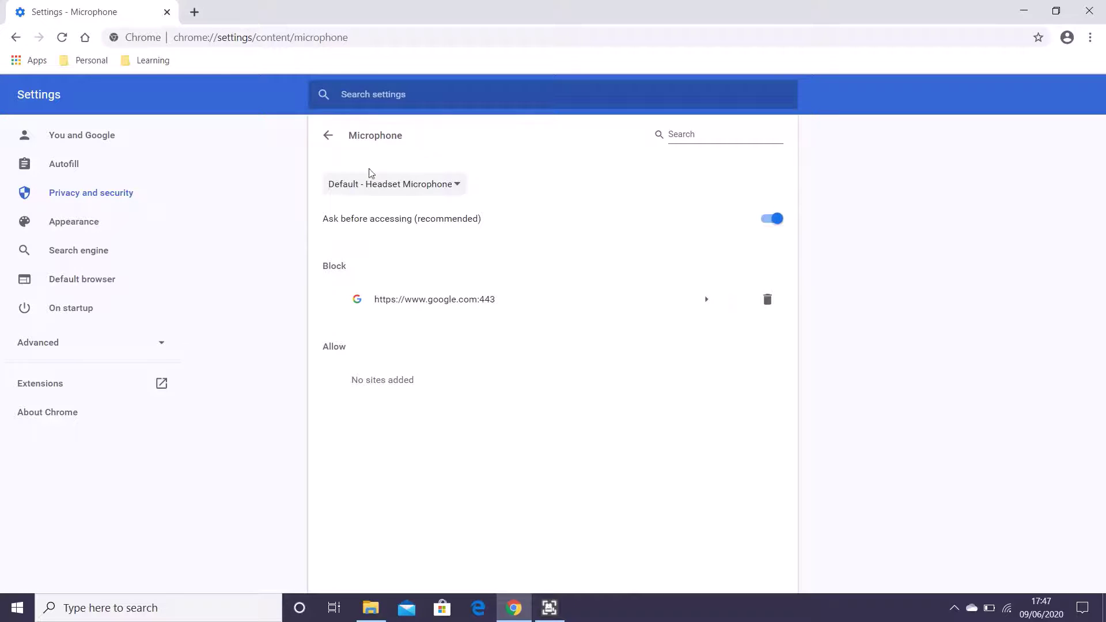
left_click(16, 37)
Open Flash settings, switch to ask-first and back to blocked, then return to Site Settings
scroll(464, 305, "down", 2)
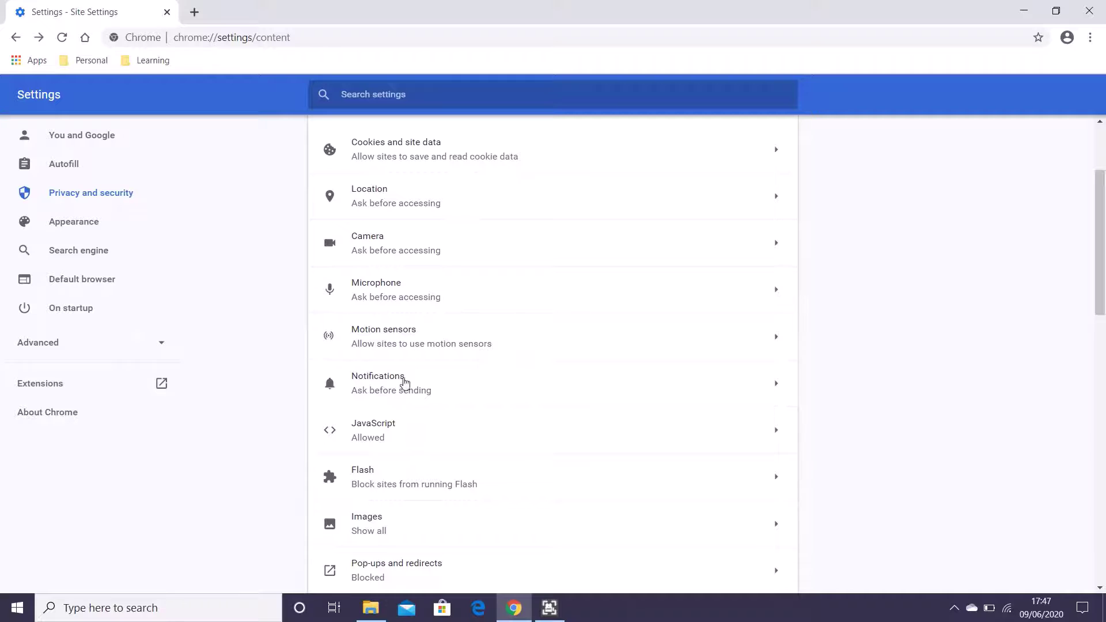
scroll(401, 397, "down", 1)
left_click(420, 393)
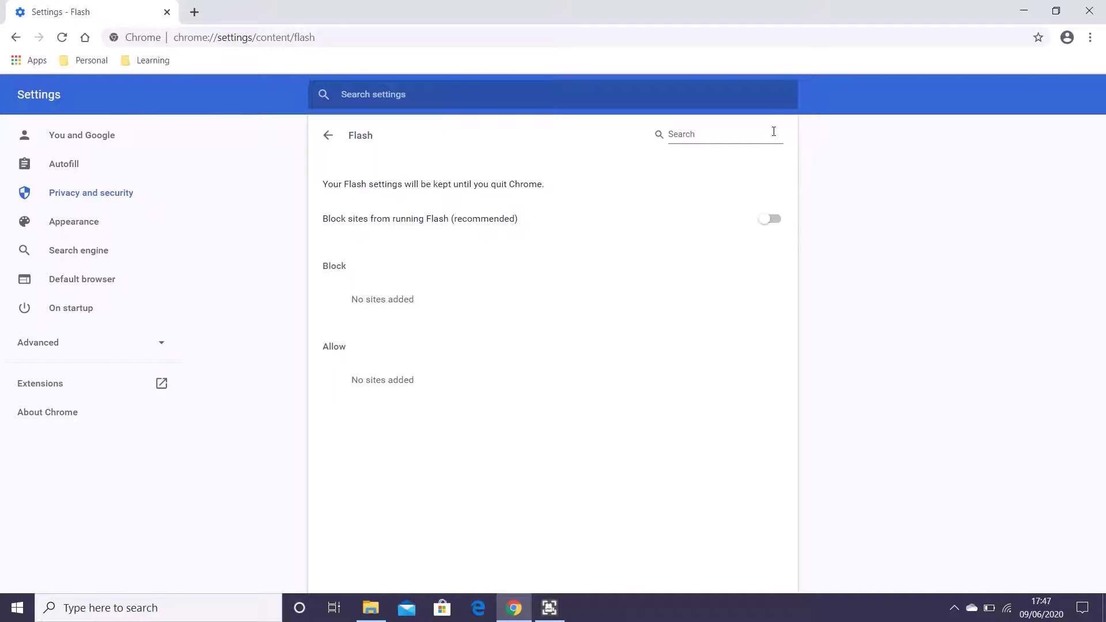
left_click(723, 140)
left_click(772, 222)
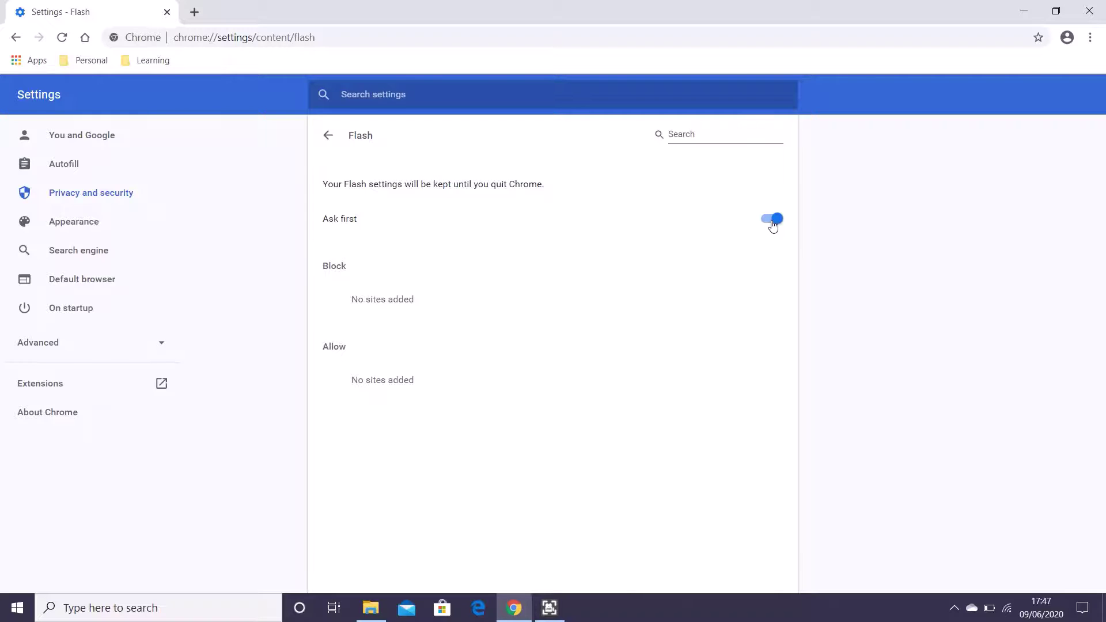
left_click(772, 223)
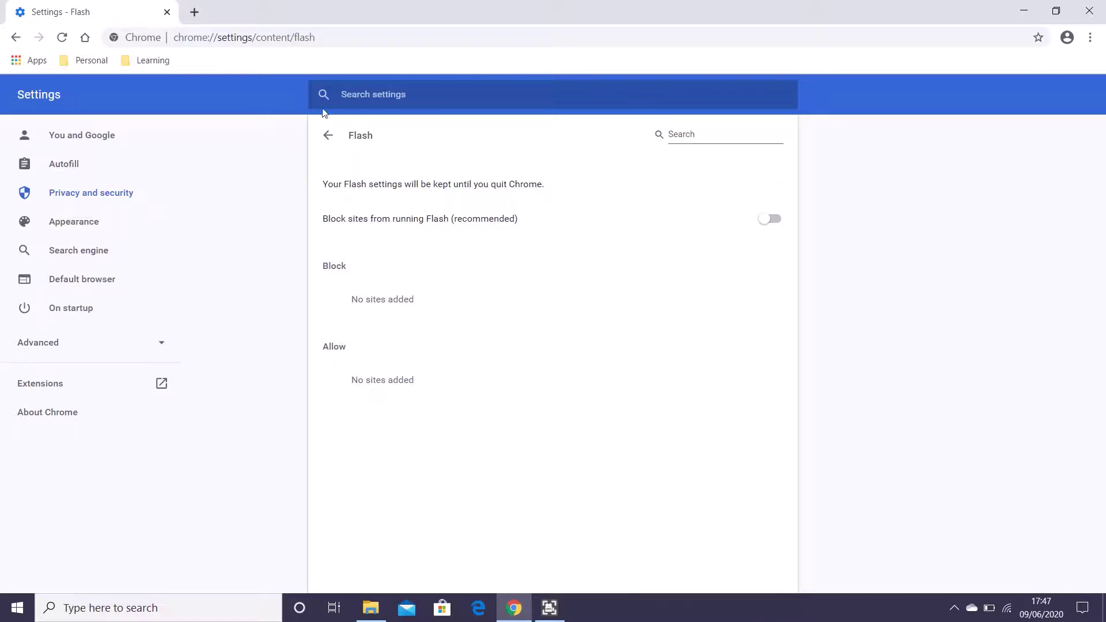
left_click(326, 141)
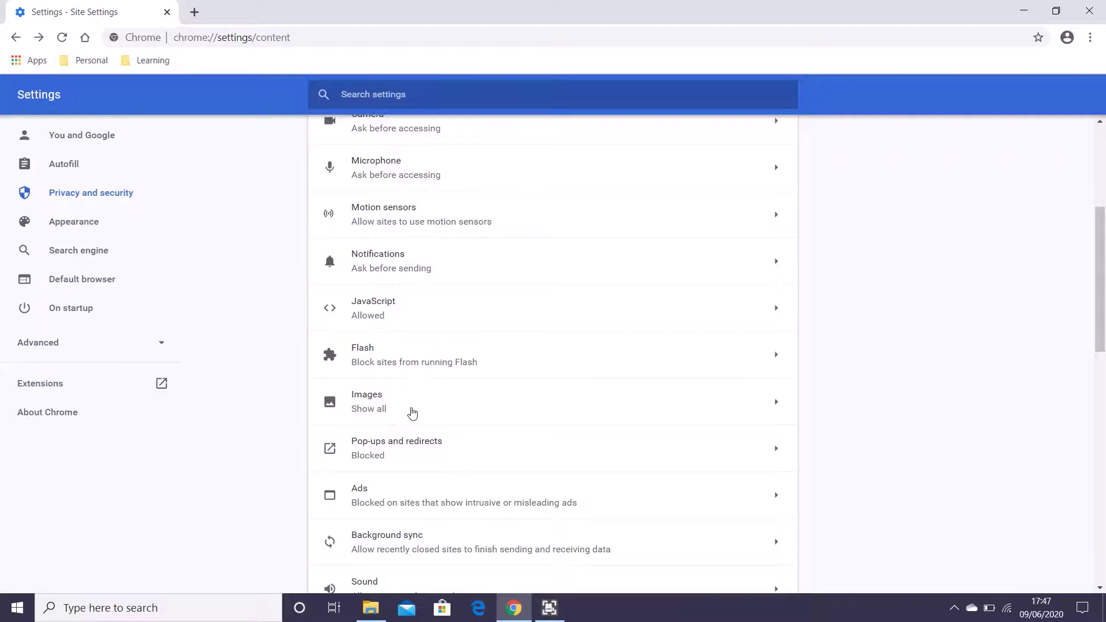
left_click(406, 445)
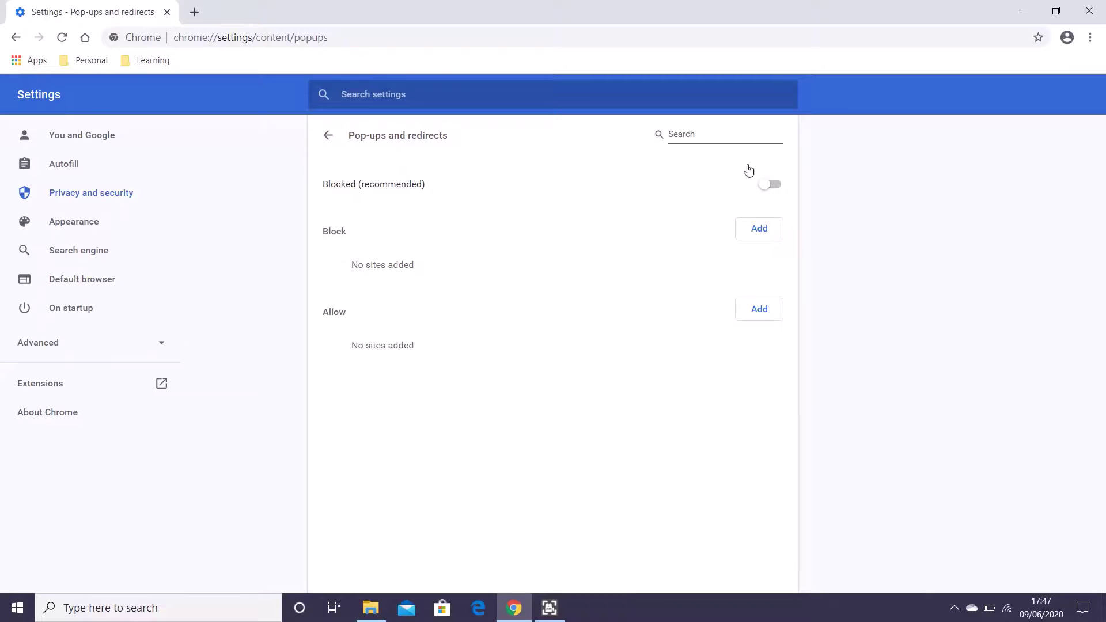
left_click(766, 184)
left_click(765, 184)
left_click(749, 225)
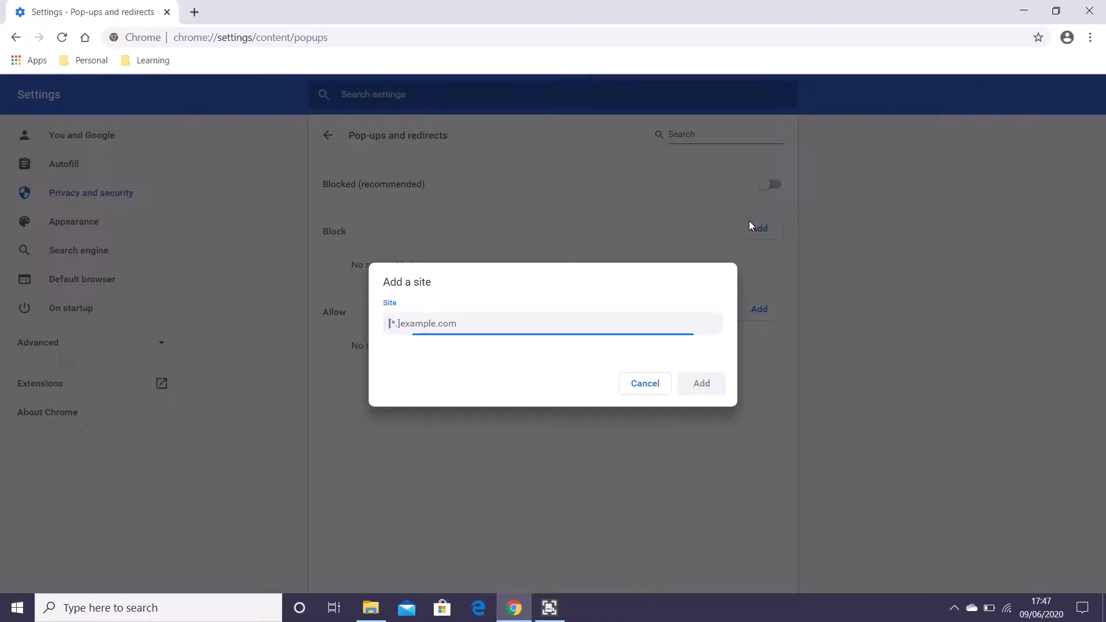
left_click(655, 391)
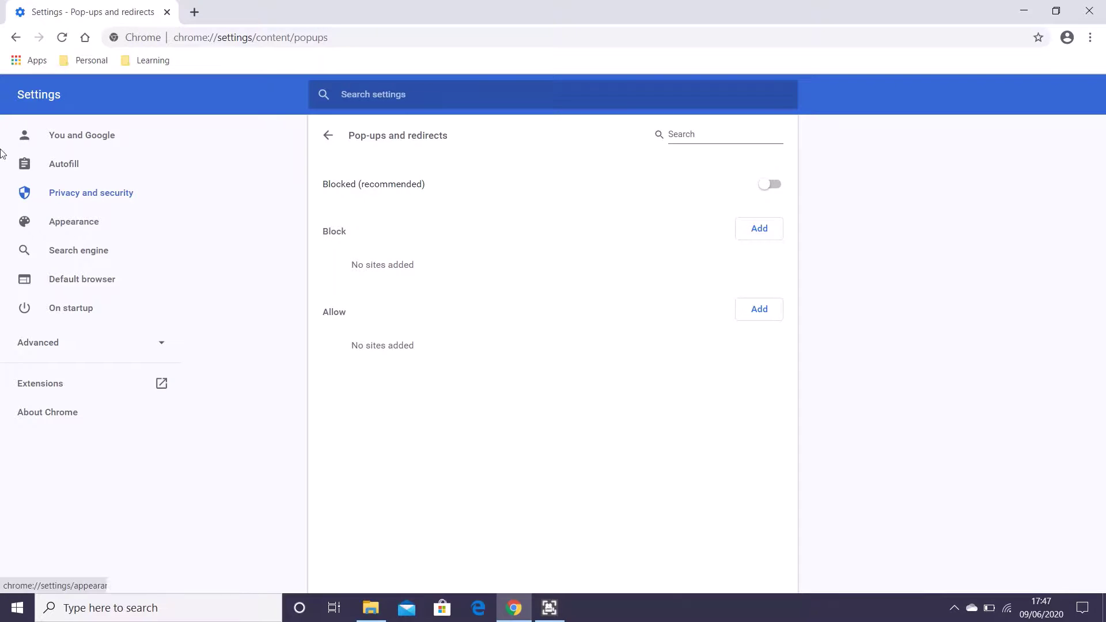
left_click(15, 38)
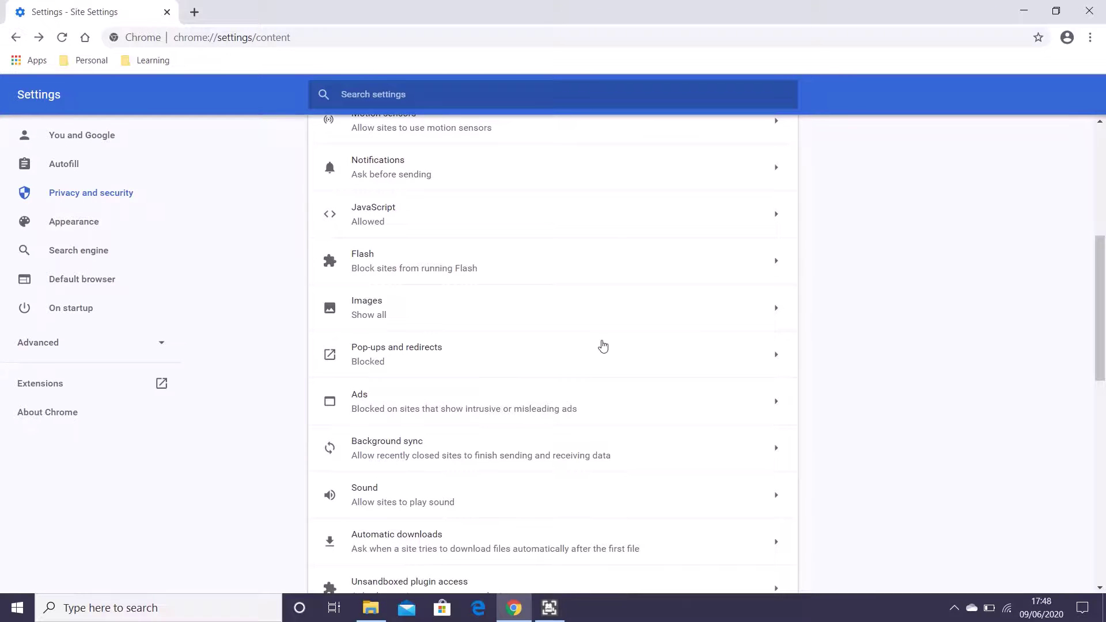
scroll(550, 343, "down", 1)
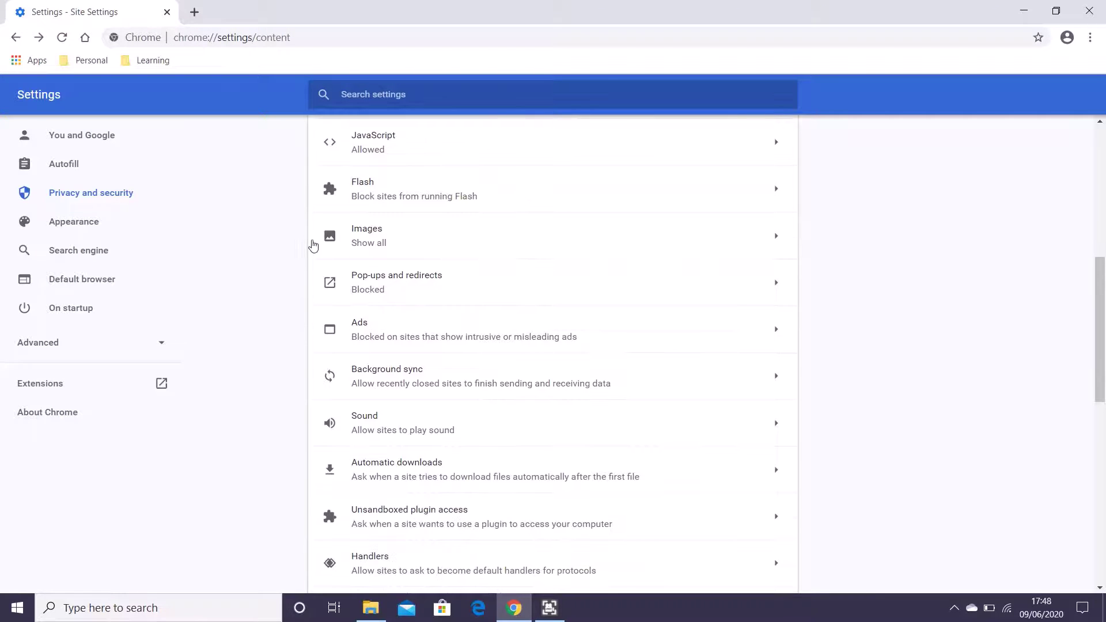
left_click(383, 328)
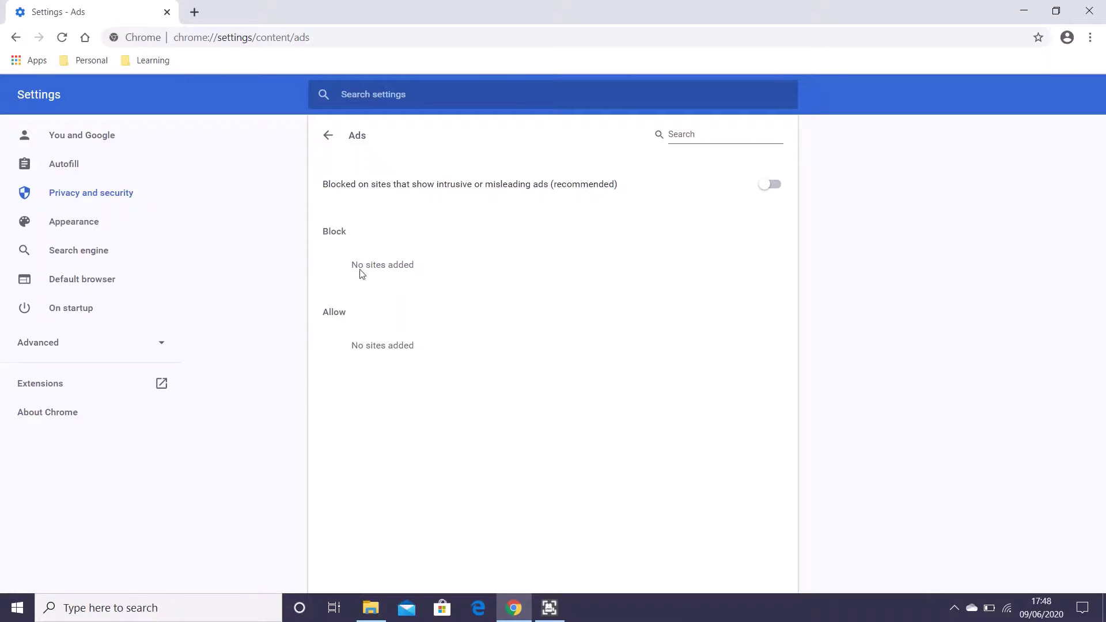
left_click(767, 186)
left_click(767, 186)
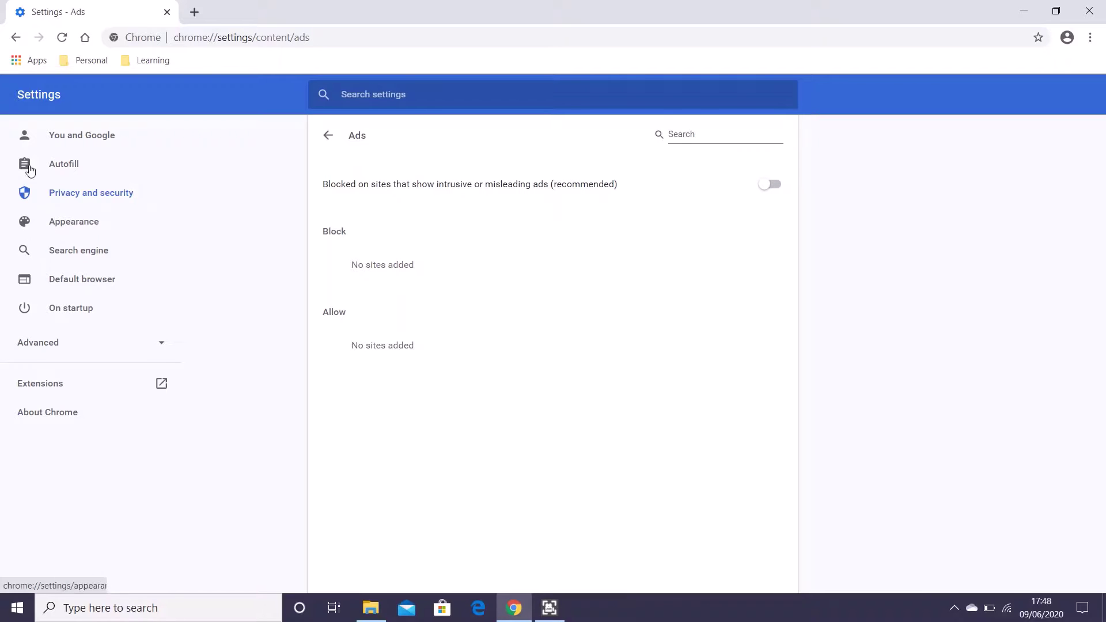
Go back to the Site Settings list and scroll through its permissions
left_click(16, 38)
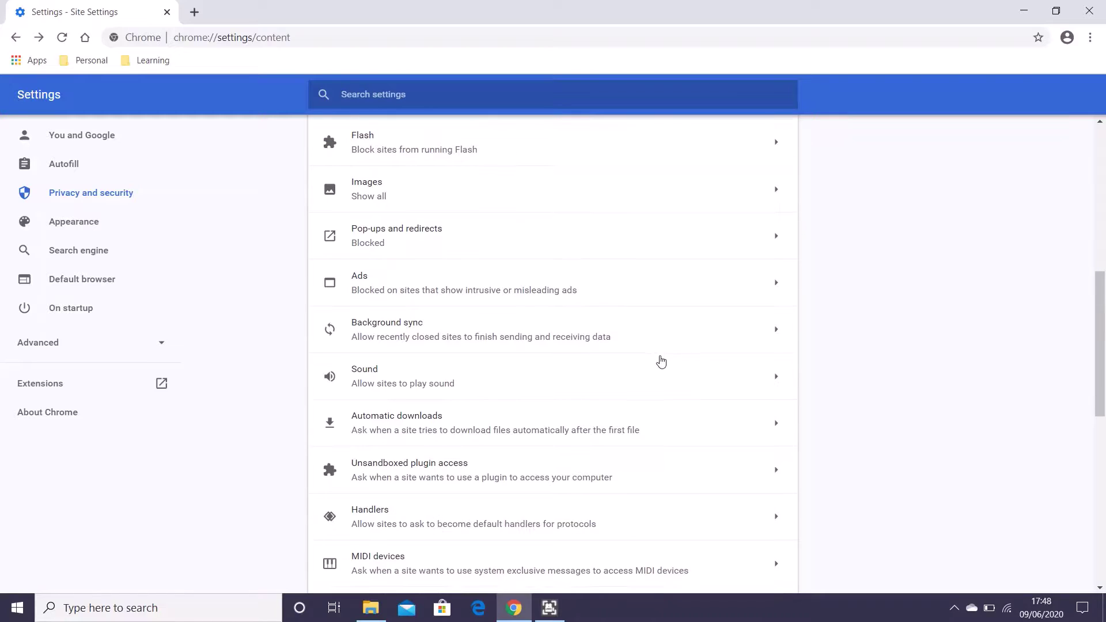
scroll(577, 363, "down", 1)
scroll(577, 363, "down", 1)
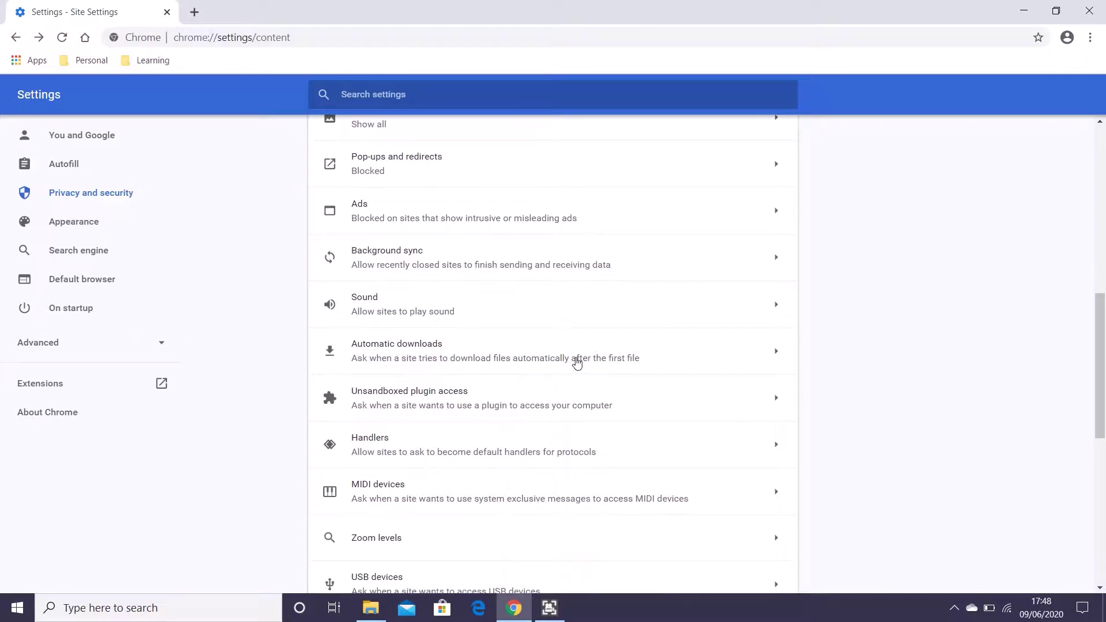
scroll(577, 363, "down", 3)
scroll(576, 362, "down", 4)
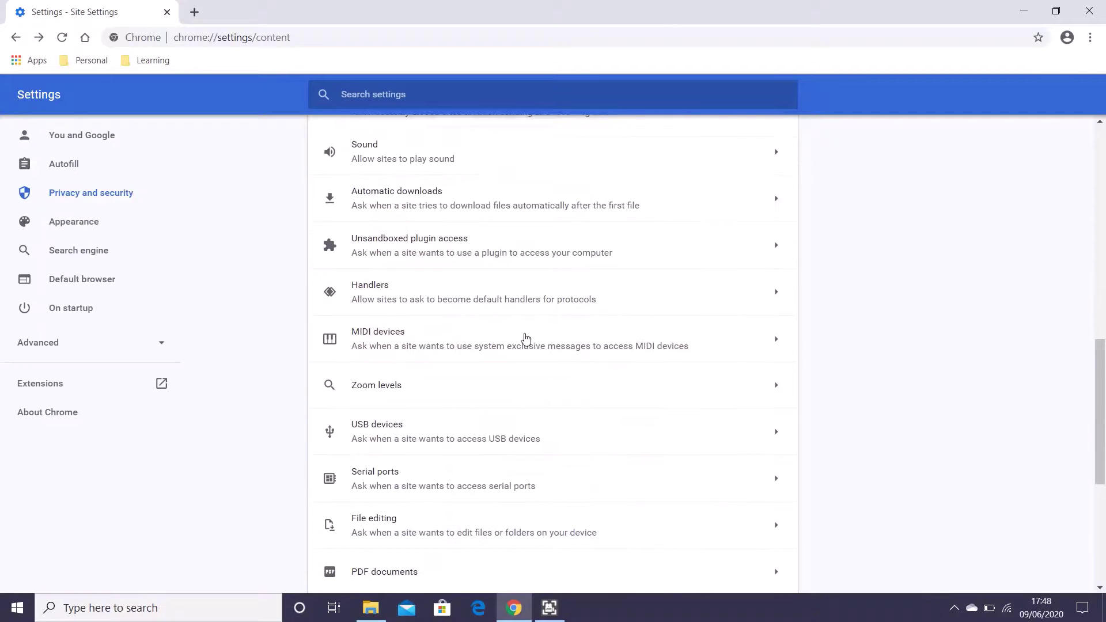
scroll(546, 270, "down", 2)
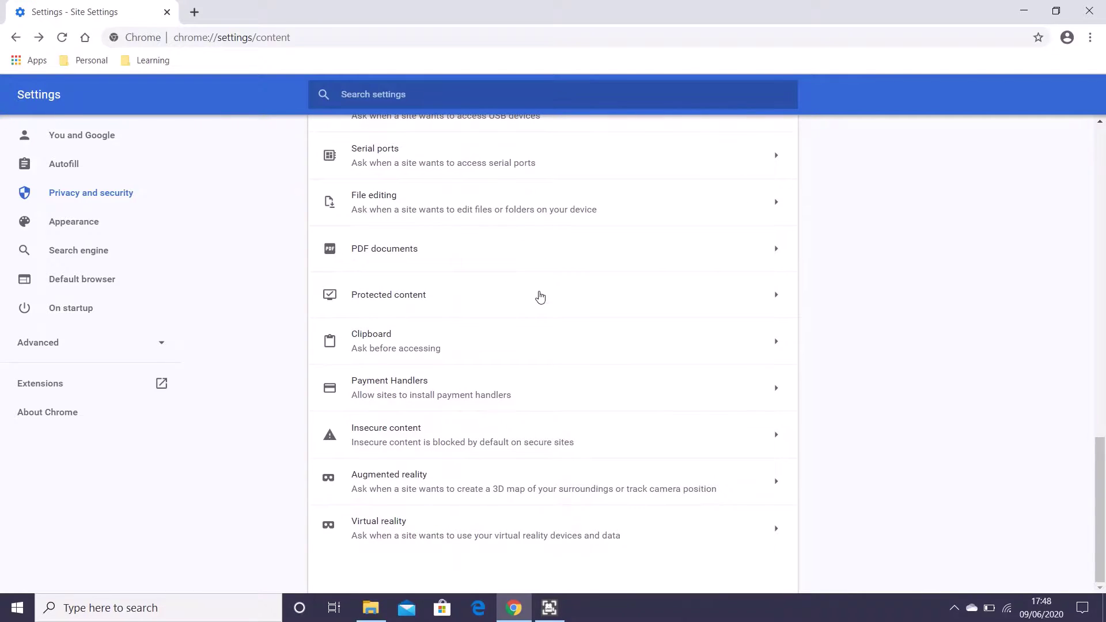
scroll(547, 295, "up", 2)
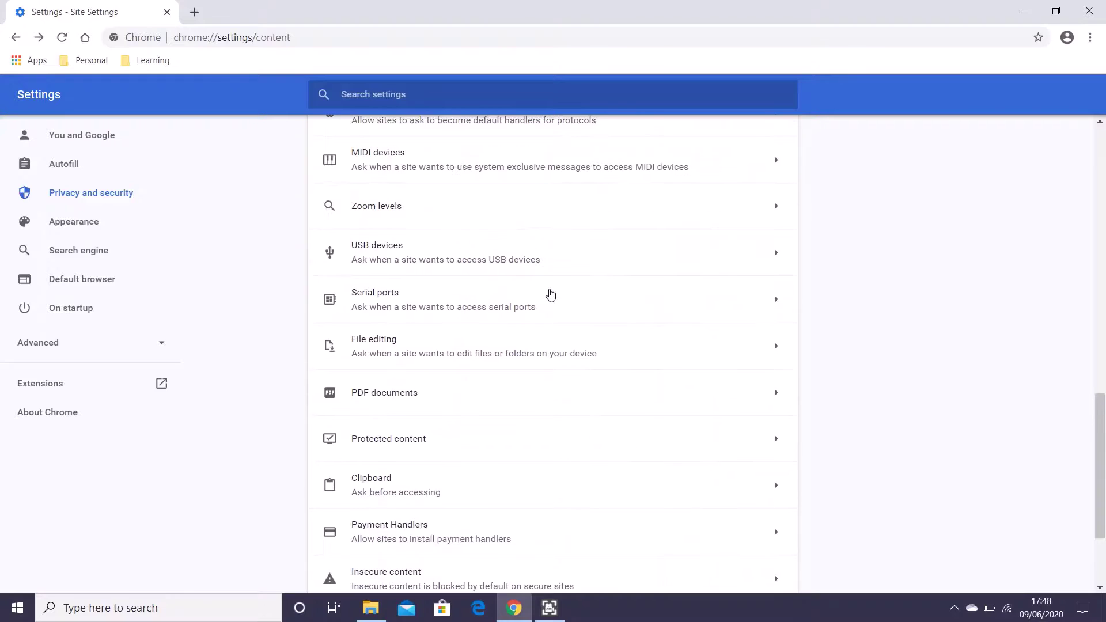
scroll(542, 297, "up", 2)
scroll(529, 297, "up", 1)
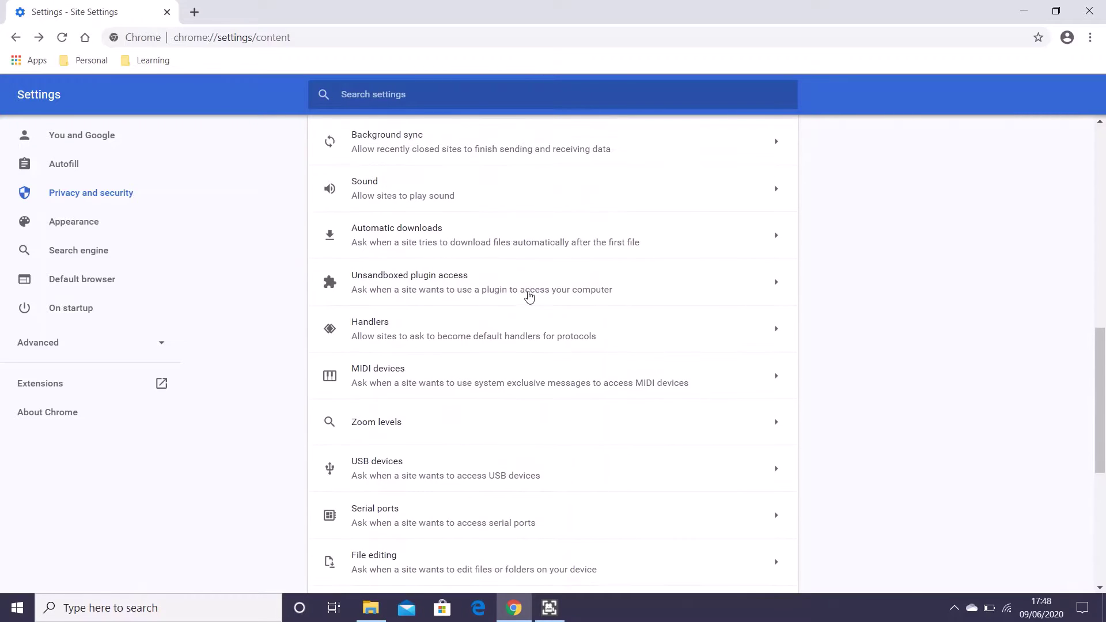
scroll(529, 297, "up", 1)
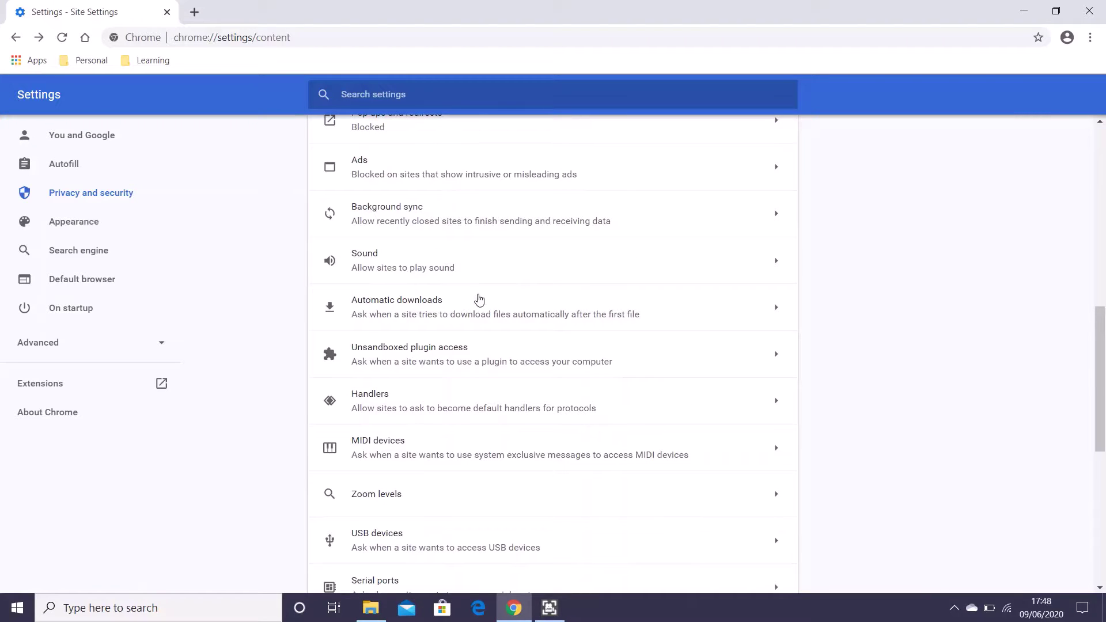
Open USB devices and stop all sites from accessing USB devices
scroll(426, 386, "down", 1)
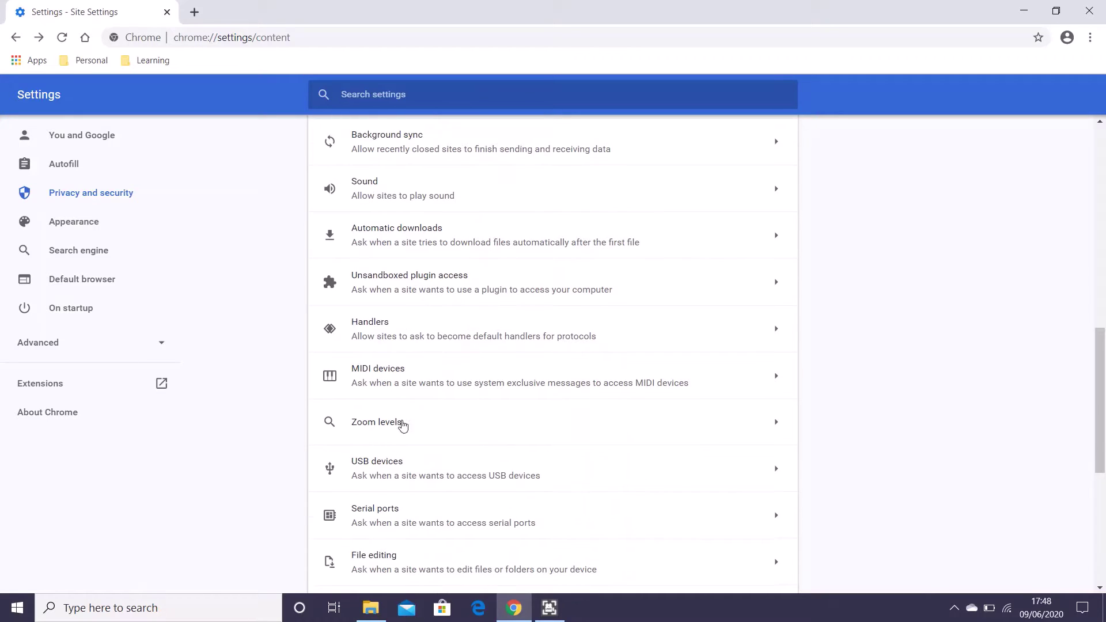
left_click(379, 476)
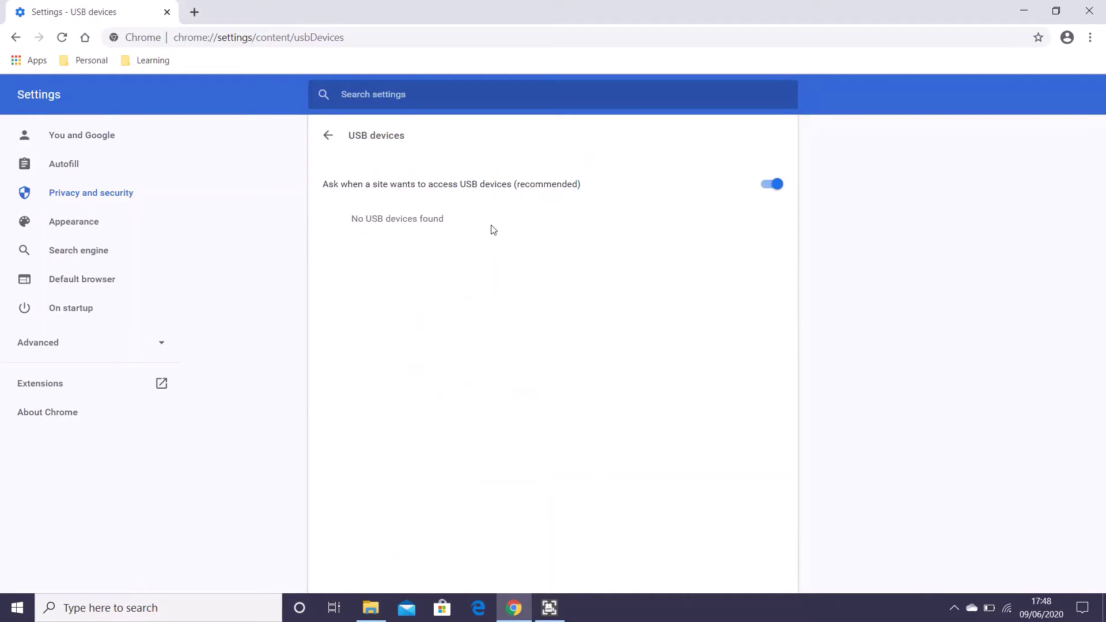
left_click(769, 184)
Set USB devices back to Ask before access and return to Site Settings
left_click(766, 179)
left_click(15, 37)
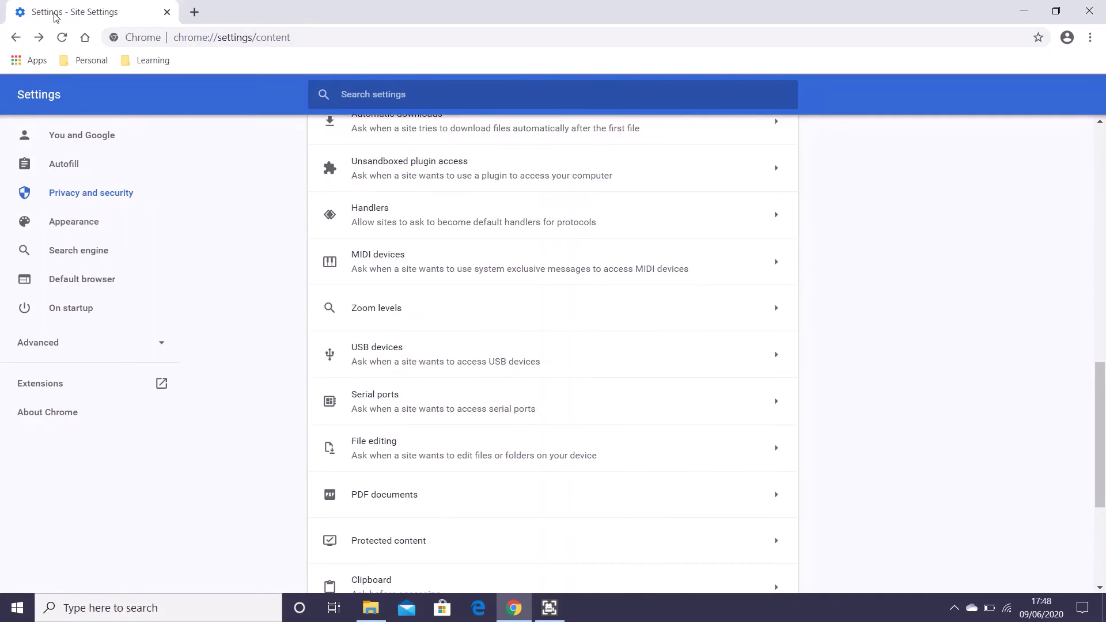